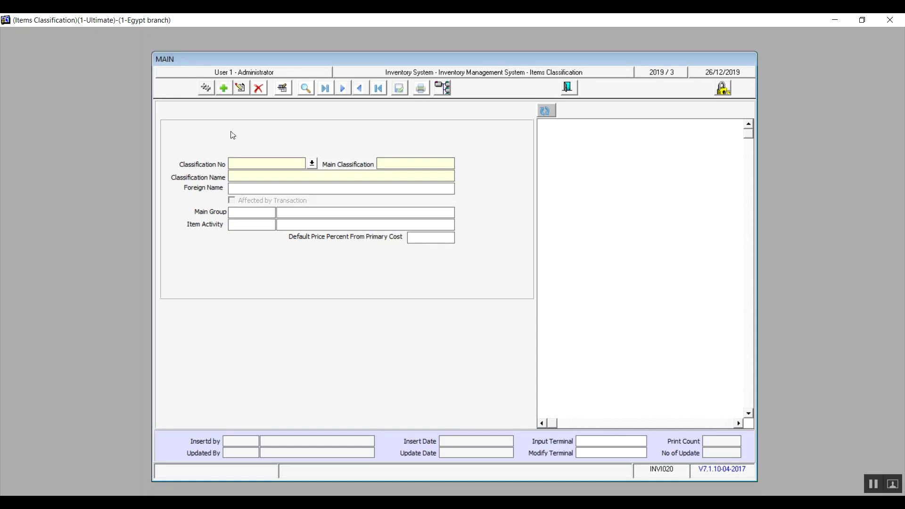
# Step: Start a new item classification with number 1 under main classification 0
pyautogui.click(224, 89)
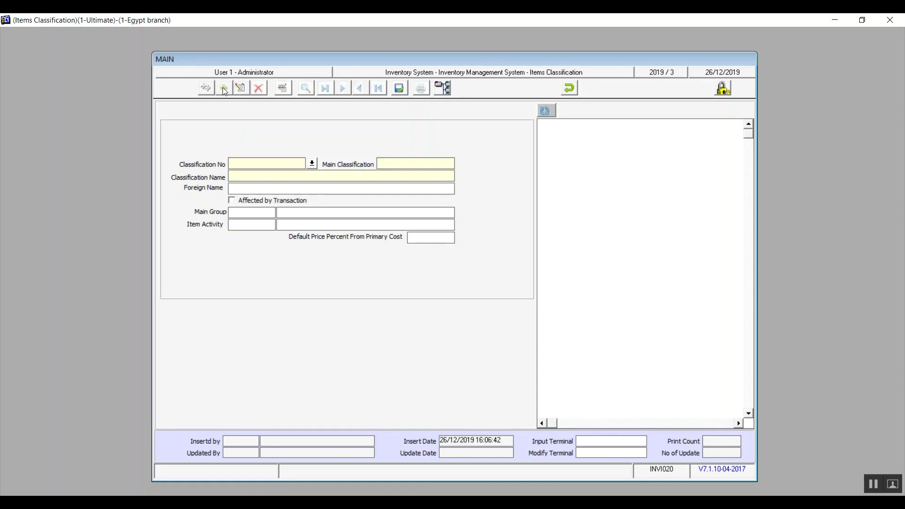
pyautogui.write('1')
pyautogui.press('Return')
pyautogui.write('0')
# Step: Name the classification "Servec items" and set its foreign name to "row material"
pyautogui.write('Servec')
pyautogui.write(' items')
pyautogui.hotkey('shift', 'Left')
pyautogui.hotkey('shift', 'Left')
pyautogui.hotkey('shift', 'Left')
pyautogui.hotkey('shift', 'Left')
pyautogui.hotkey('shift', 'Left')
pyautogui.hotkey('shift', 'Left')
pyautogui.hotkey('shift', 'Left')
pyautogui.hotkey('shift', 'Left')
pyautogui.hotkey('shift', 'Left')
pyautogui.hotkey('shift', 'Left')
pyautogui.hotkey('shift', 'Left')
pyautogui.hotkey('shift', 'Left')
pyautogui.press('Left')
pyautogui.press('Tab')
pyautogui.write('row material')
# Step: Mark the classification as affected by transaction and assign it to main group 1, row material
pyautogui.click(232, 202)
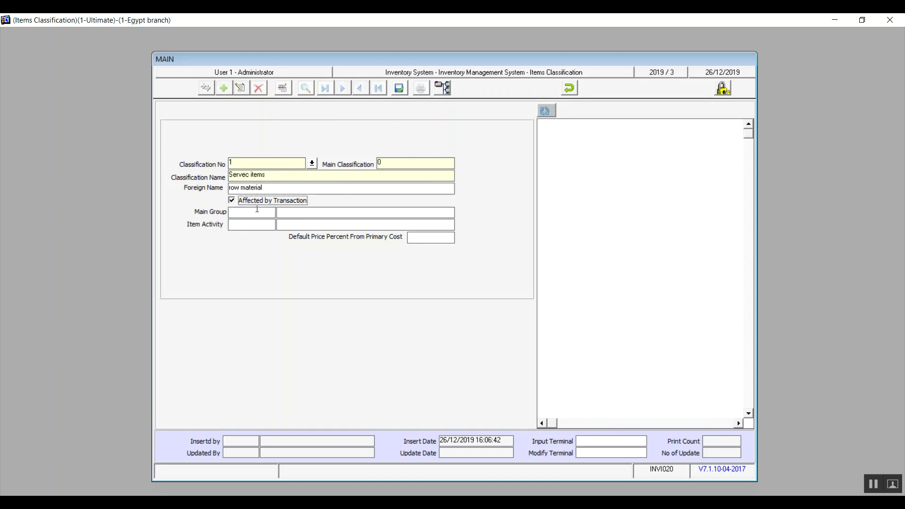
pyautogui.click(240, 216)
pyautogui.doubleClick(240, 216)
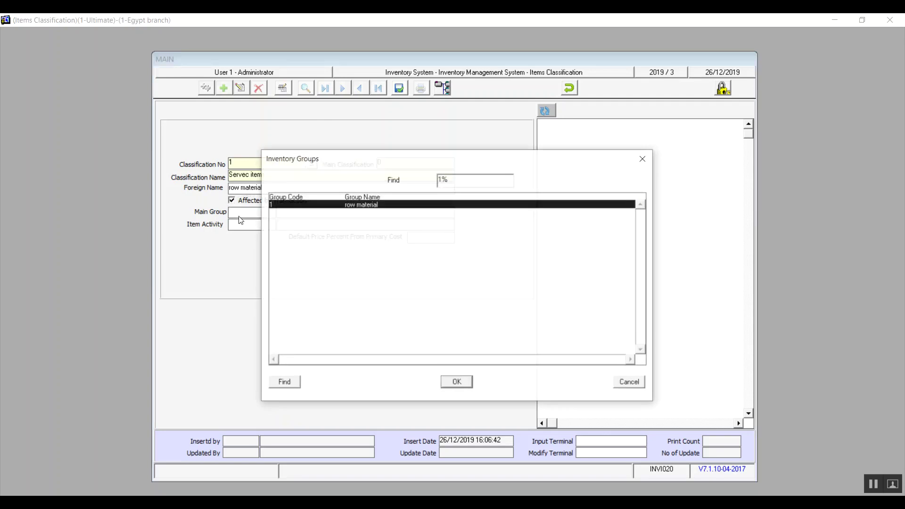
pyautogui.doubleClick(347, 205)
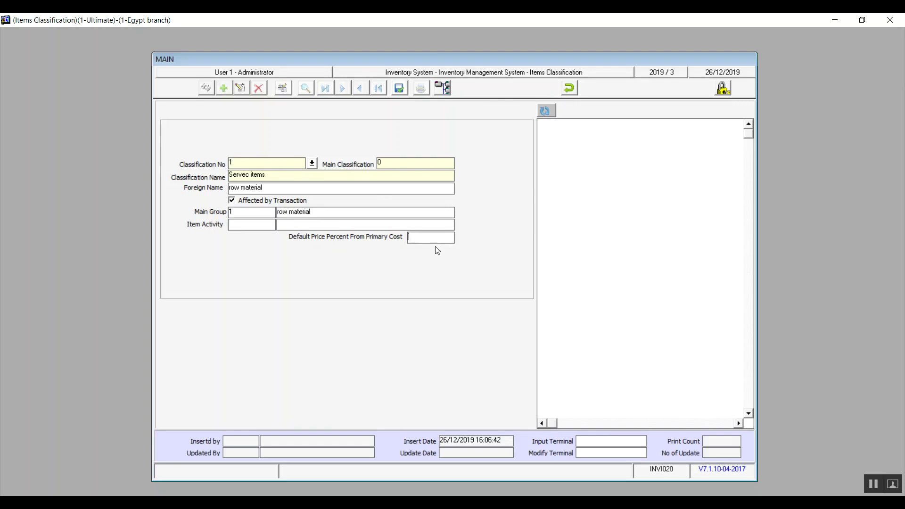
# Step: Save the item classification, refresh the classification tree and leave the form
pyautogui.click(400, 89)
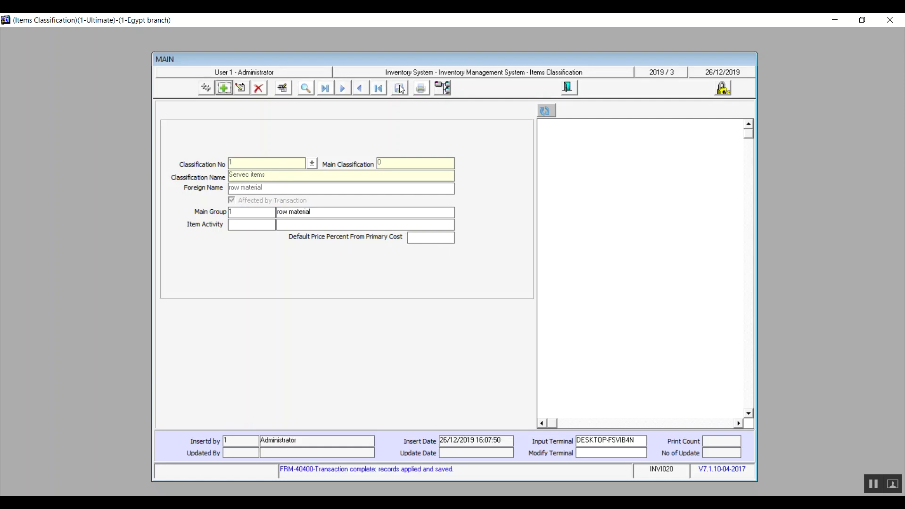
pyautogui.click(548, 113)
pyautogui.click(569, 87)
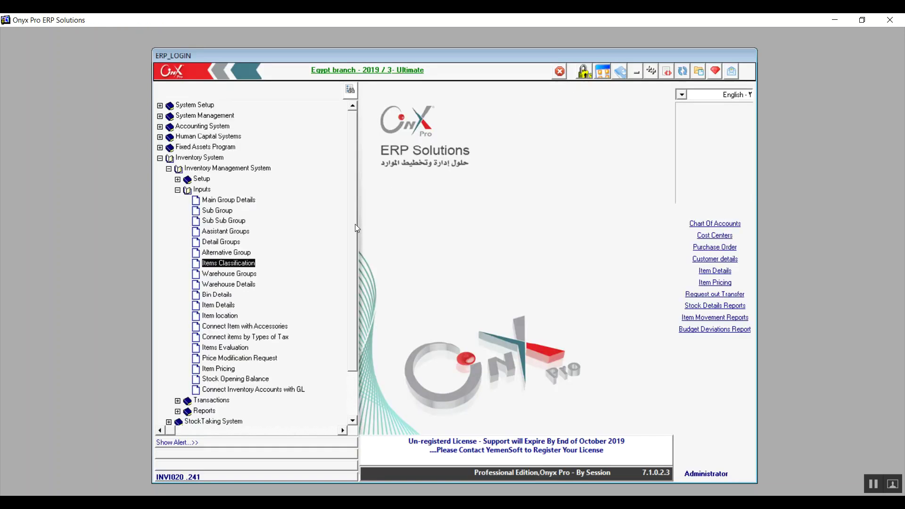
# Step: Open the Warehouse Groups form and add a group with code 1 named "Egypt warehouses"
pyautogui.doubleClick(241, 275)
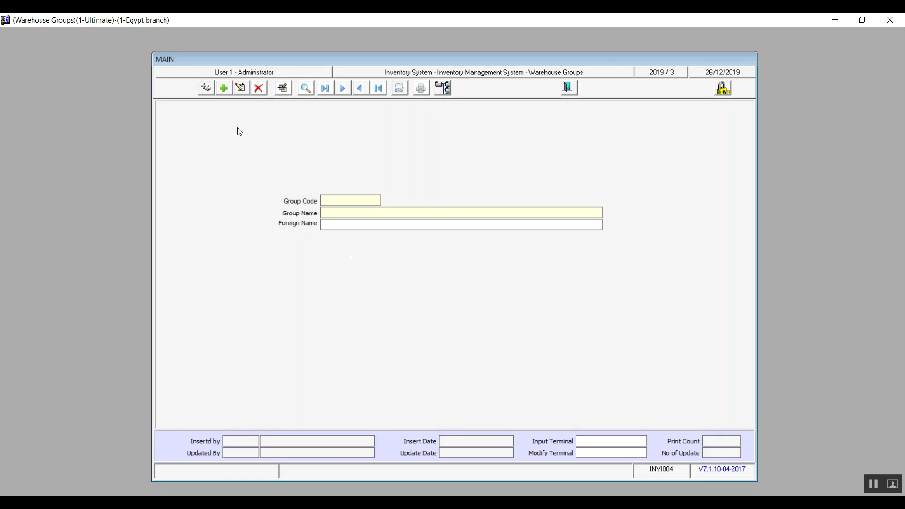
pyautogui.click(227, 94)
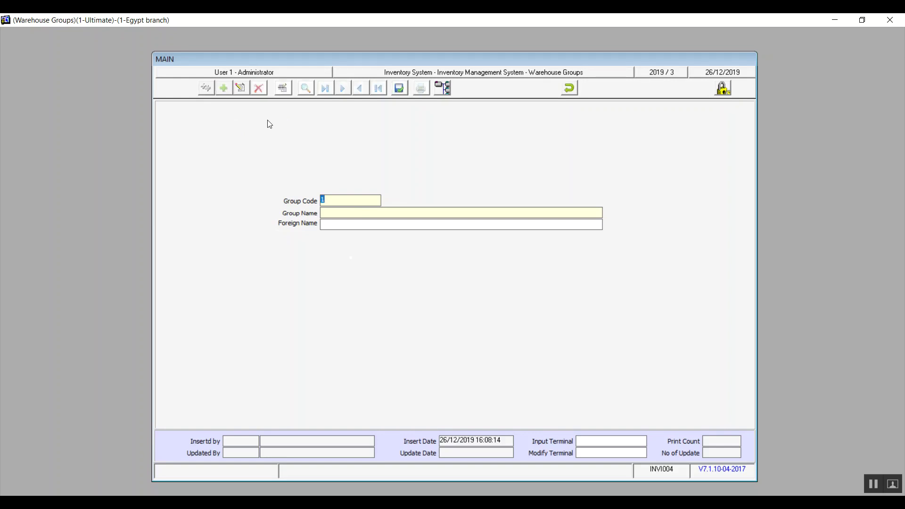
pyautogui.click(349, 214)
pyautogui.write('Egypt warehouses')
pyautogui.hotkey('shift', 'Left')
pyautogui.hotkey('shift', 'Left')
pyautogui.hotkey('shift', 'Left')
pyautogui.hotkey('shift', 'Left')
pyautogui.hotkey('shift', 'Left')
pyautogui.hotkey('shift', 'Left')
pyautogui.hotkey('shift', 'Left')
pyautogui.hotkey('shift', 'Left')
pyautogui.hotkey('shift', 'Left')
pyautogui.hotkey('shift', 'Left')
pyautogui.hotkey('shift', 'Left')
pyautogui.hotkey('shift', 'Left')
pyautogui.hotkey('shift', 'Left')
pyautogui.hotkey('shift', 'Left')
pyautogui.hotkey('shift', 'Left')
pyautogui.hotkey('shift', 'Left')
pyautogui.press('Left')
# Step: Set the warehouse group's foreign name to "row material", then save the record and leave the form
pyautogui.press('Tab')
pyautogui.write('row material')
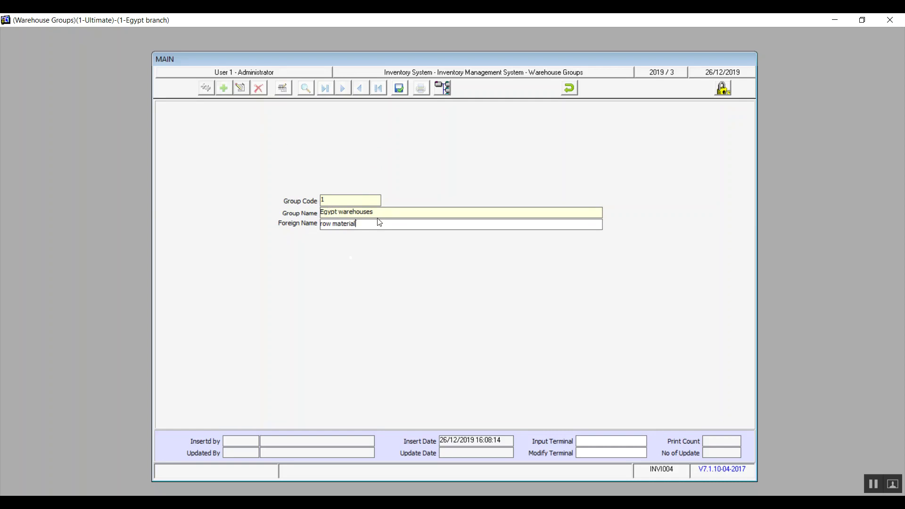
pyautogui.click(401, 89)
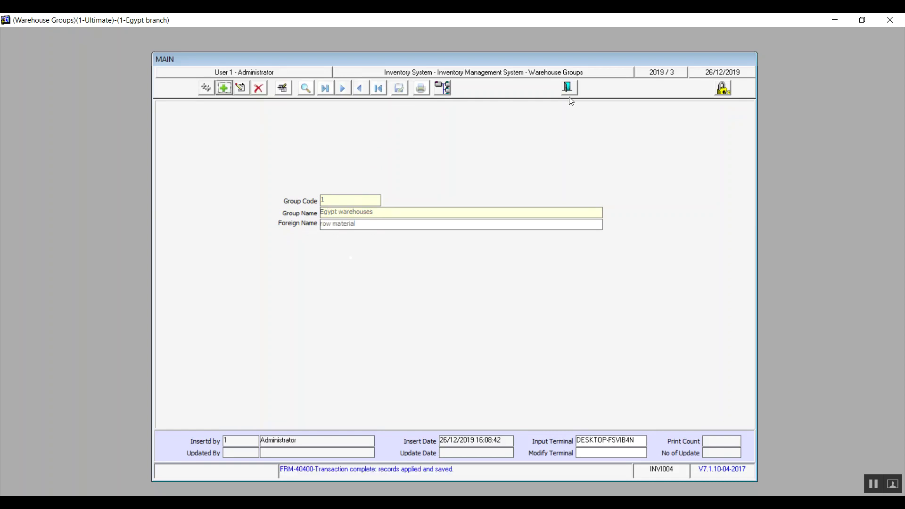
pyautogui.click(569, 88)
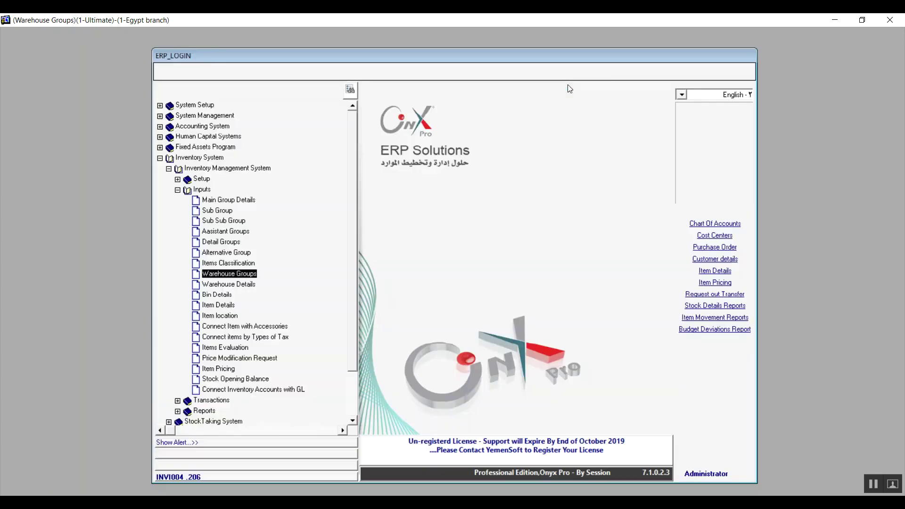
# Step: Open the Warehouse Details form and start a new warehouse record in group 1-row material
pyautogui.click(234, 285)
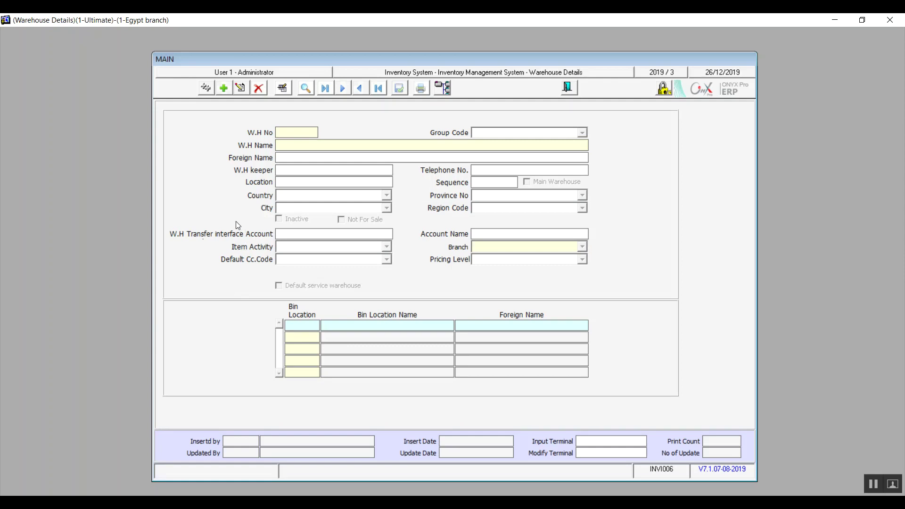
pyautogui.click(220, 90)
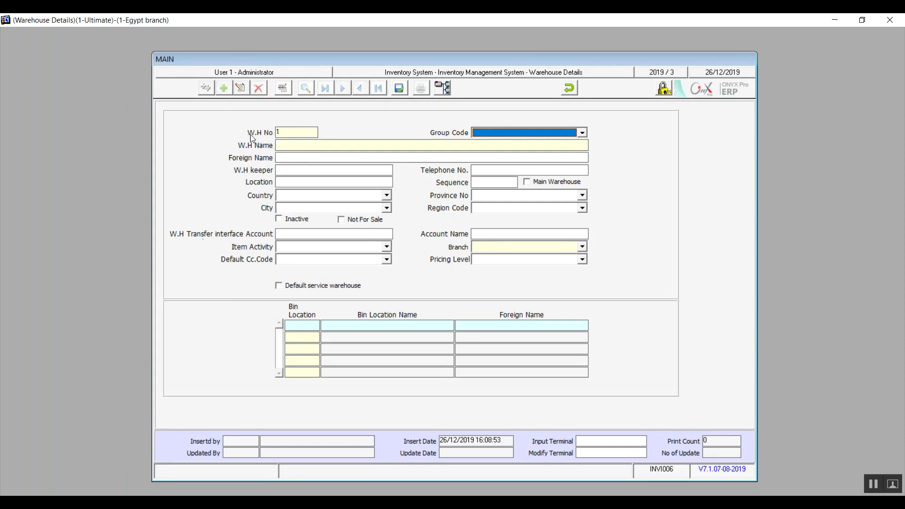
pyautogui.click(584, 133)
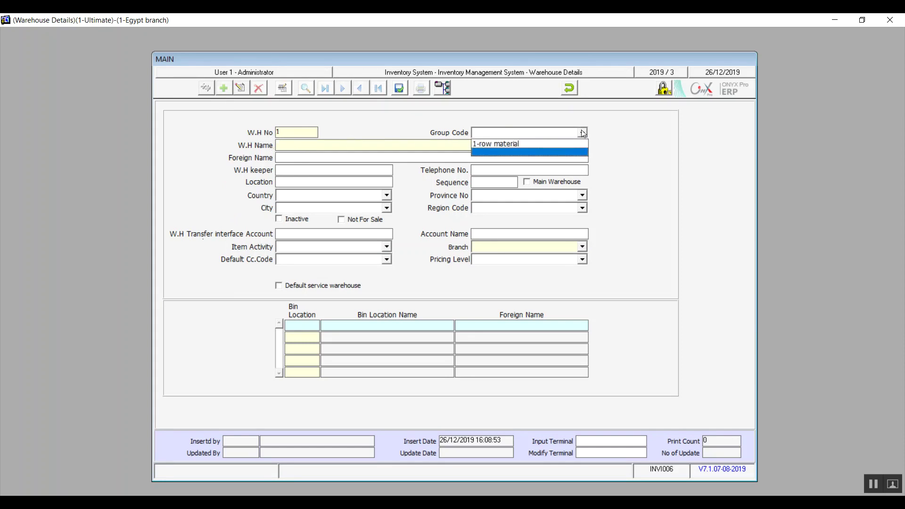
pyautogui.click(529, 144)
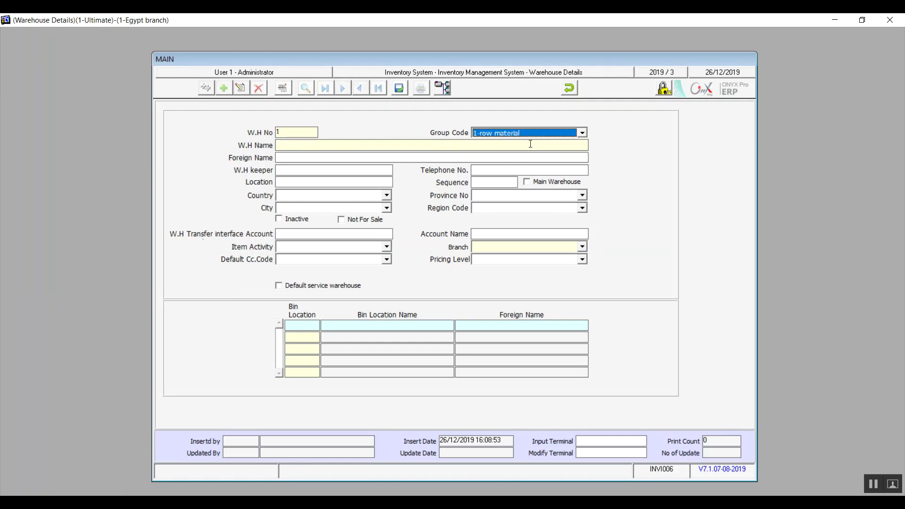
# Step: Name the warehouse "Row material" and set its foreign name to "row material"
pyautogui.click(315, 146)
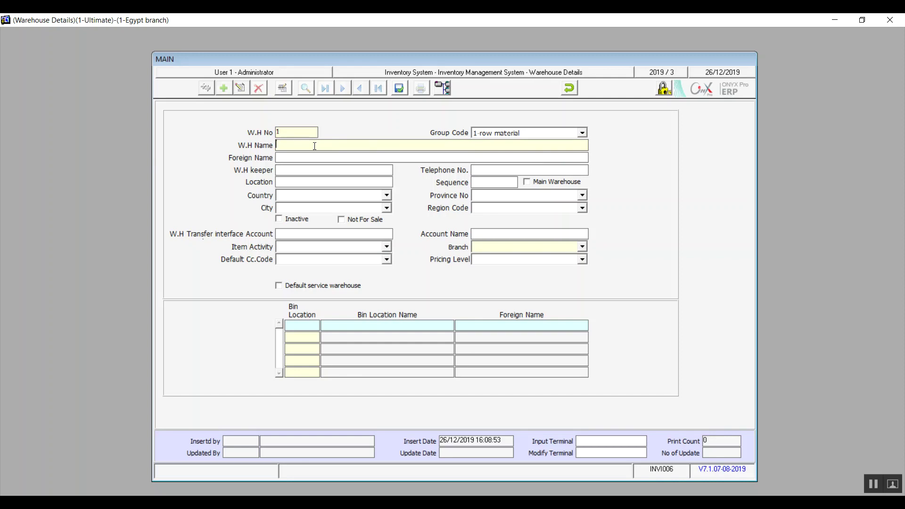
pyautogui.write('Row material')
pyautogui.hotkey('ctrl', 'shift', 'Left')
pyautogui.hotkey('ctrl', 'shift', 'Left')
pyautogui.press('Left')
pyautogui.write('row material')
# Step: Set the warehouse's country to 1 -مصر, city to 1- Nasr City, province to 1 -Cairo and region to 1- 6th Area
pyautogui.click(354, 208)
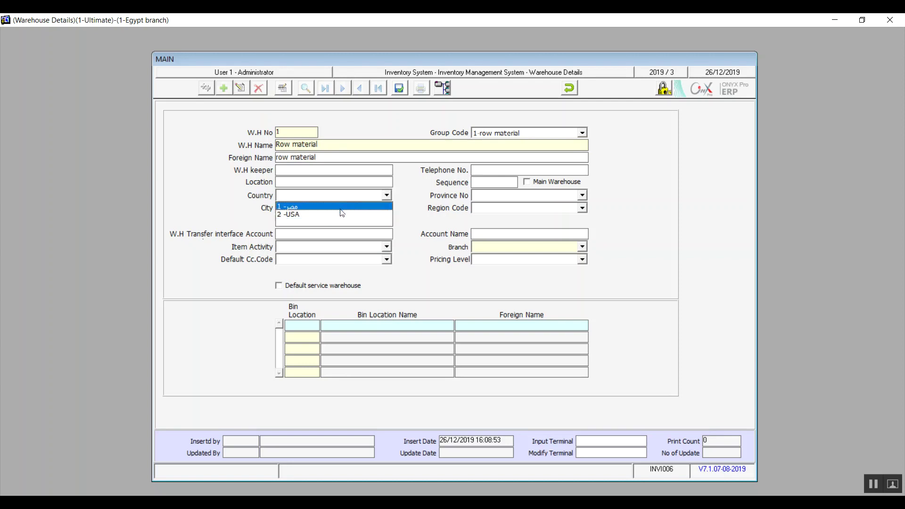
pyautogui.click(343, 208)
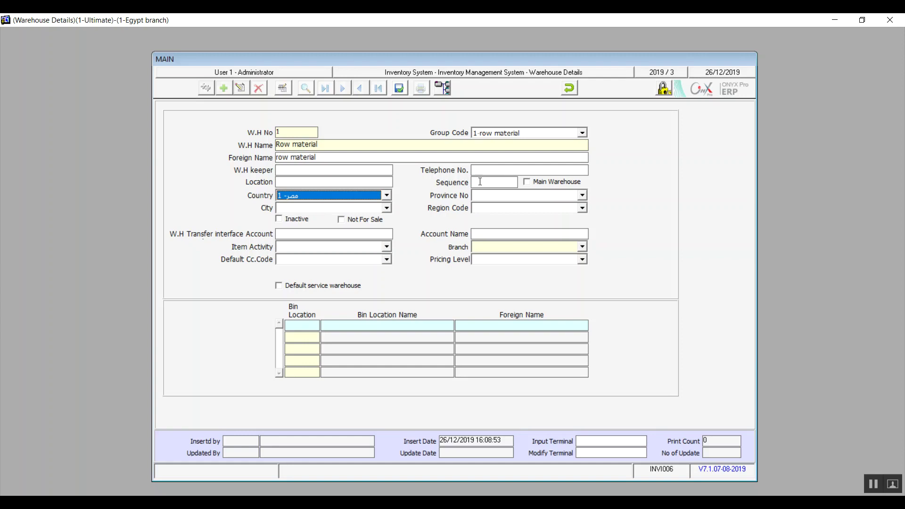
pyautogui.click(386, 208)
pyautogui.click(328, 220)
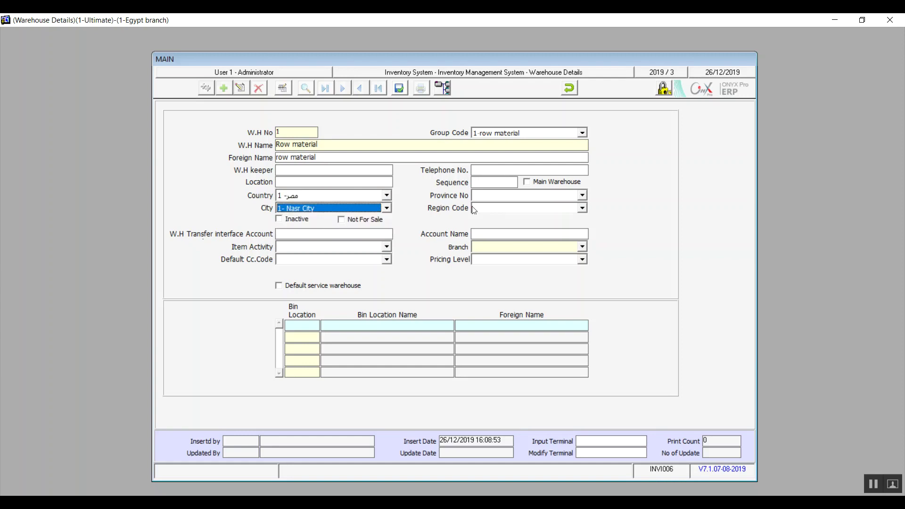
pyautogui.click(583, 195)
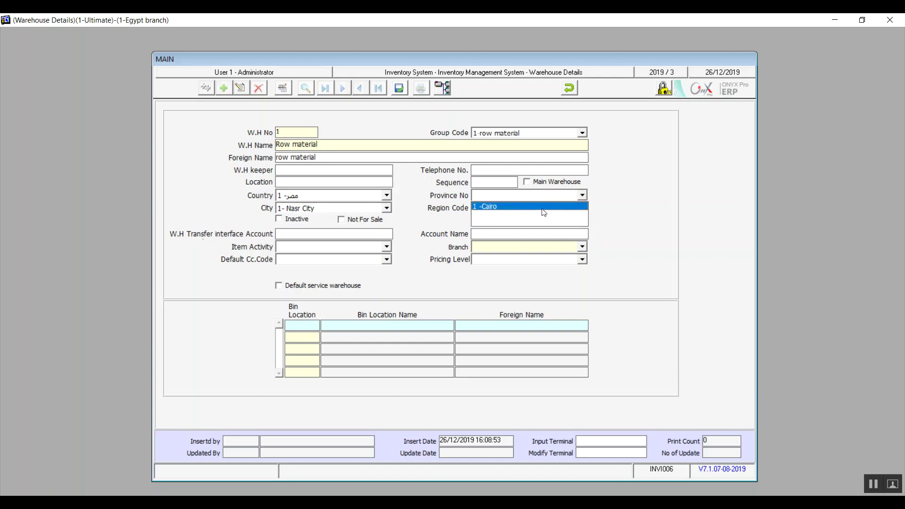
pyautogui.click(540, 207)
pyautogui.click(585, 209)
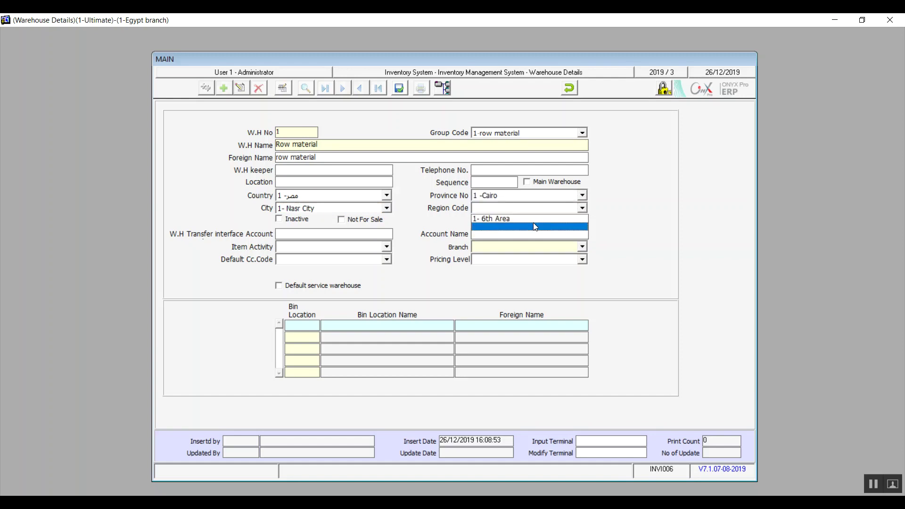
pyautogui.click(540, 218)
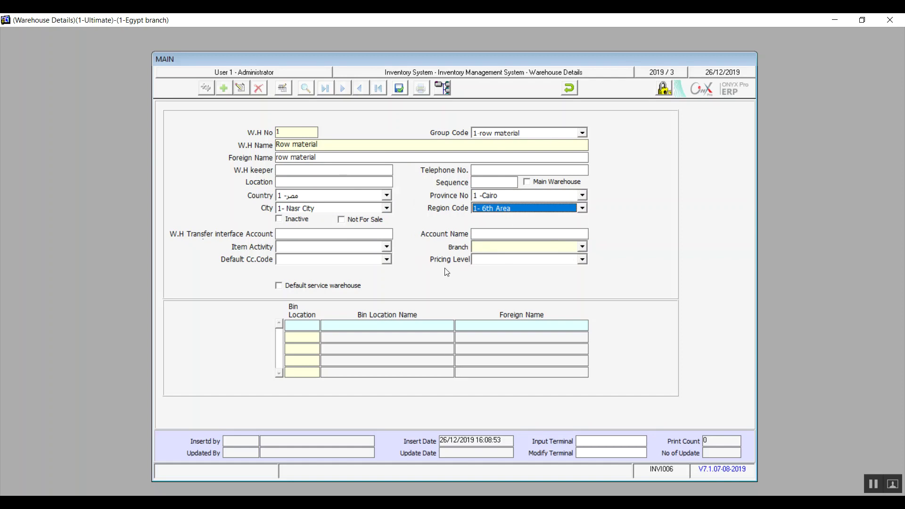
pyautogui.click(488, 182)
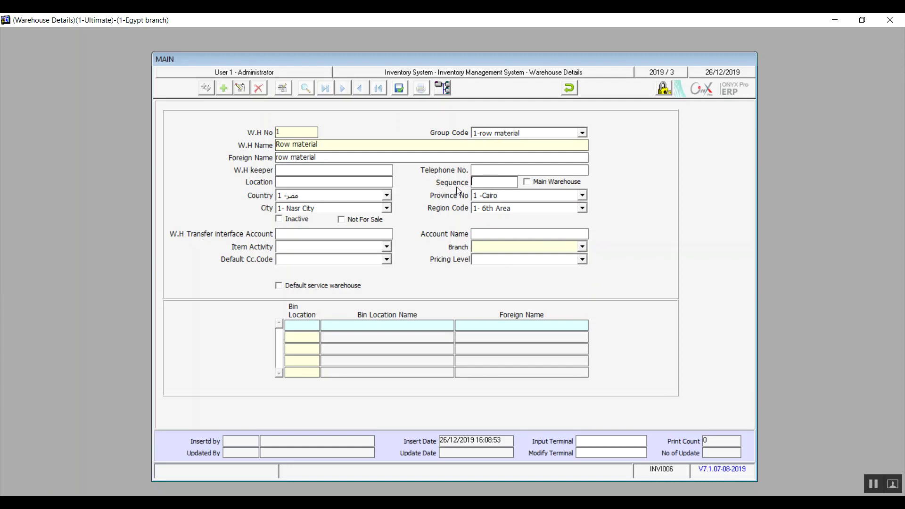
pyautogui.click(530, 185)
pyautogui.click(528, 183)
pyautogui.click(297, 224)
pyautogui.click(360, 226)
# Step: Assign the مخزون خامات account as the warehouse's transfer interface account
pyautogui.click(341, 234)
pyautogui.doubleClick(341, 235)
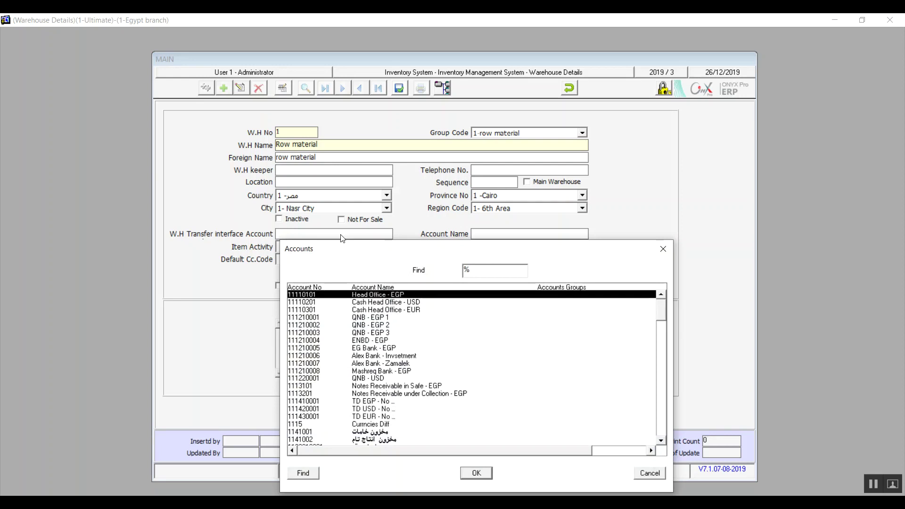
pyautogui.click(662, 441)
pyautogui.scroll(-4, 662, 442)
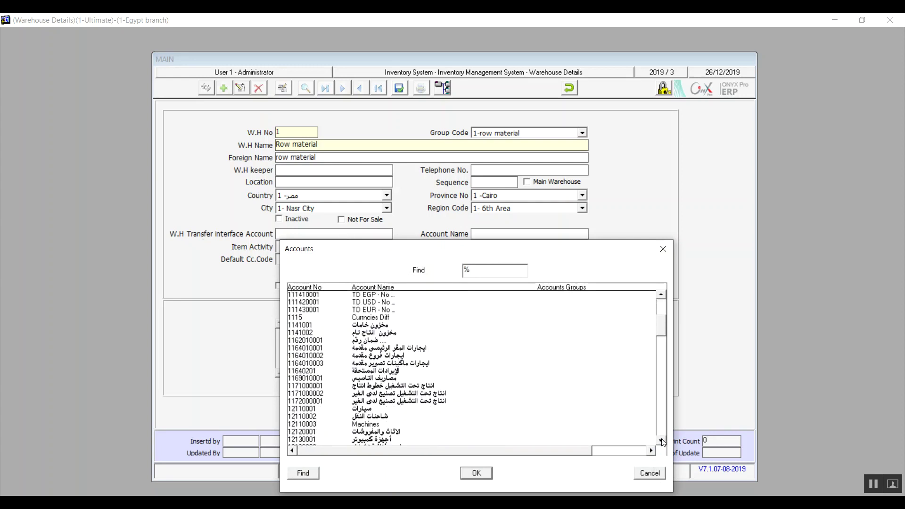
pyautogui.click(378, 326)
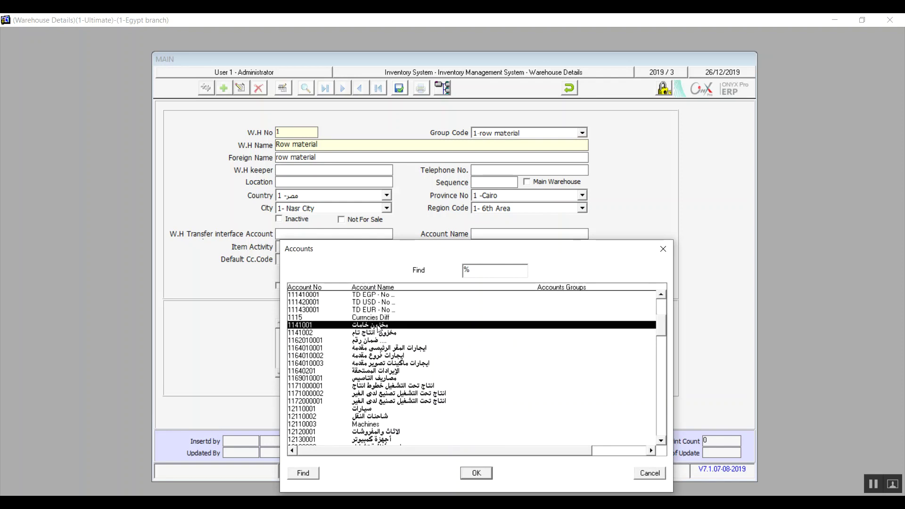
pyautogui.doubleClick(379, 326)
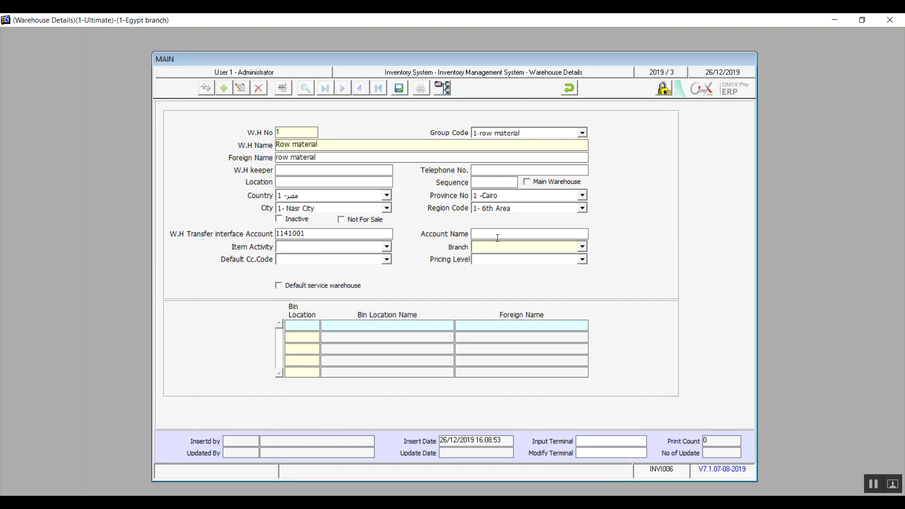
pyautogui.press('Tab')
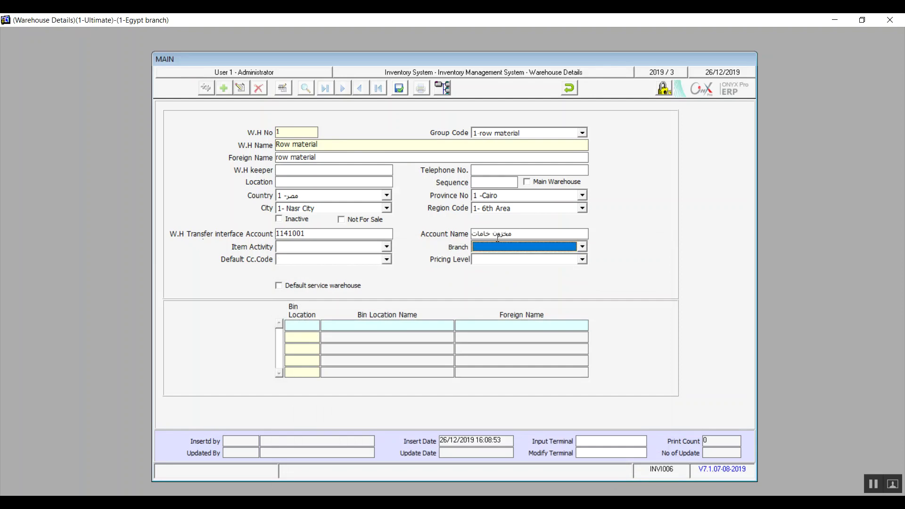
# Step: Set the warehouse's default cost center code to 2- summr 1 and its branch to 1-Egypt branch
pyautogui.click(390, 247)
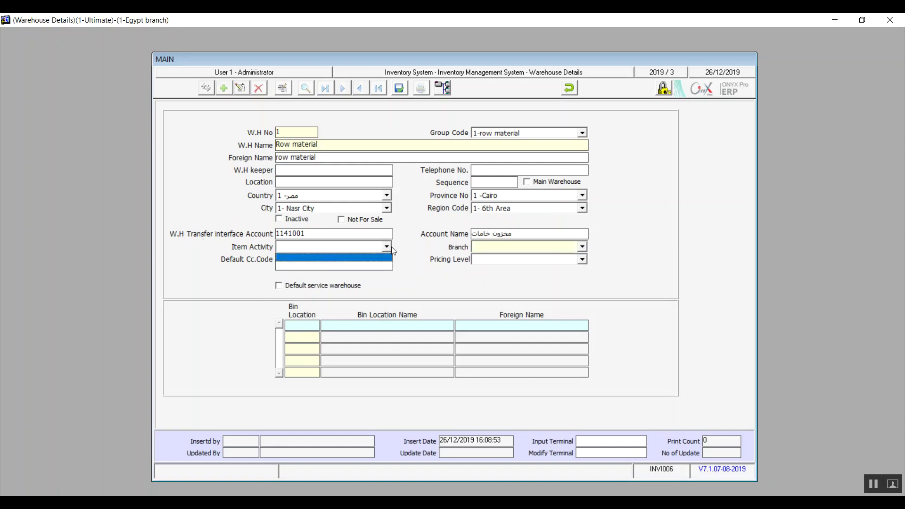
pyautogui.click(389, 244)
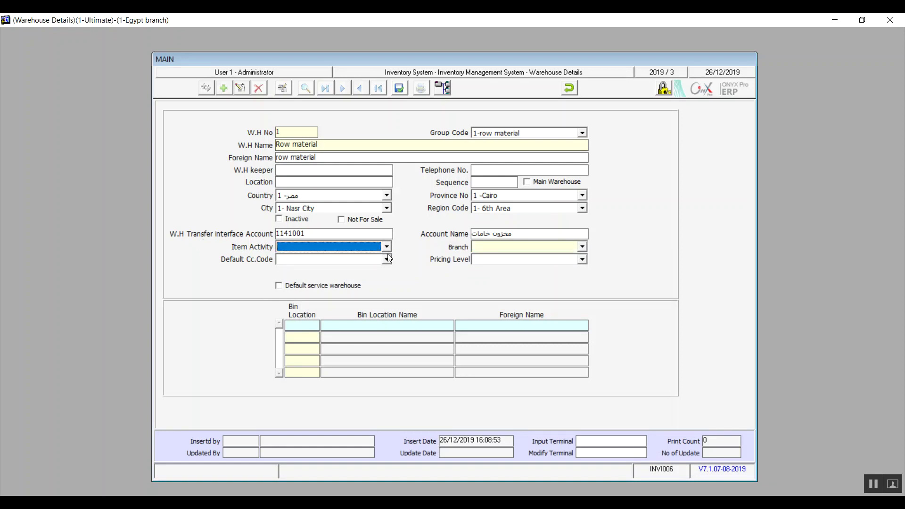
pyautogui.click(388, 259)
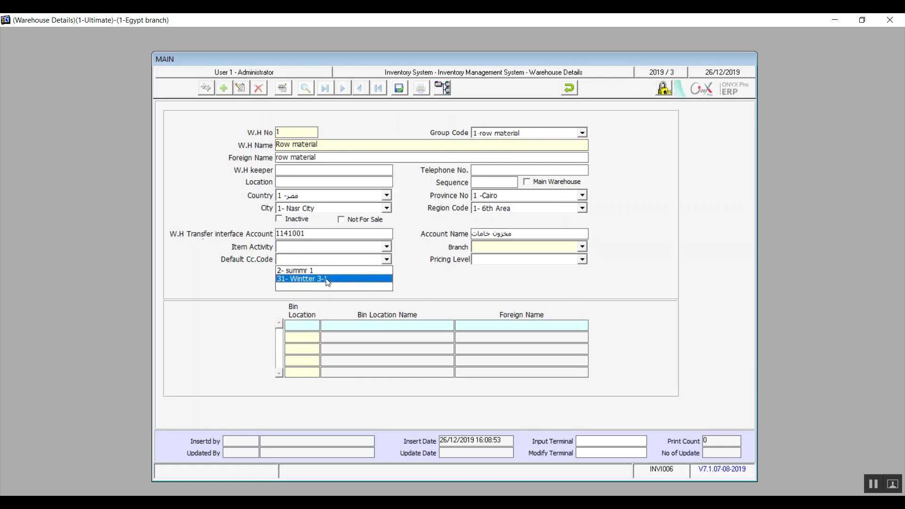
pyautogui.click(327, 271)
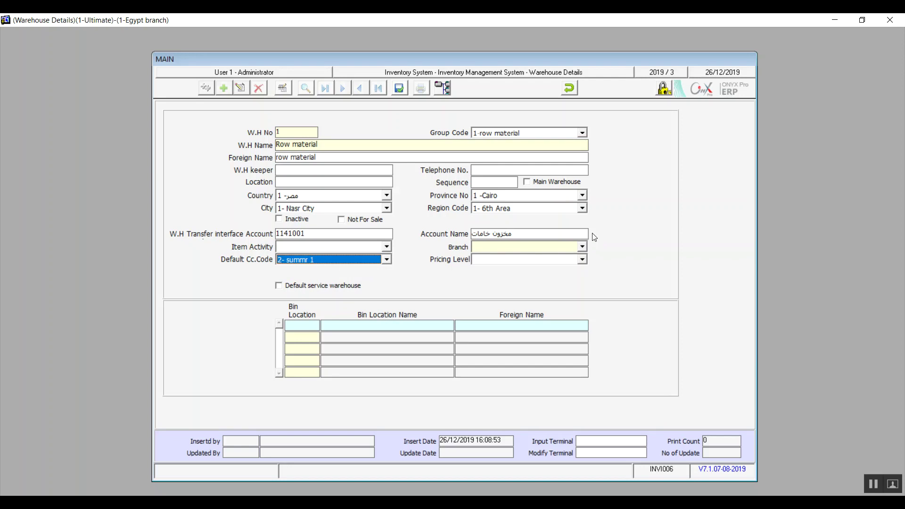
pyautogui.click(585, 247)
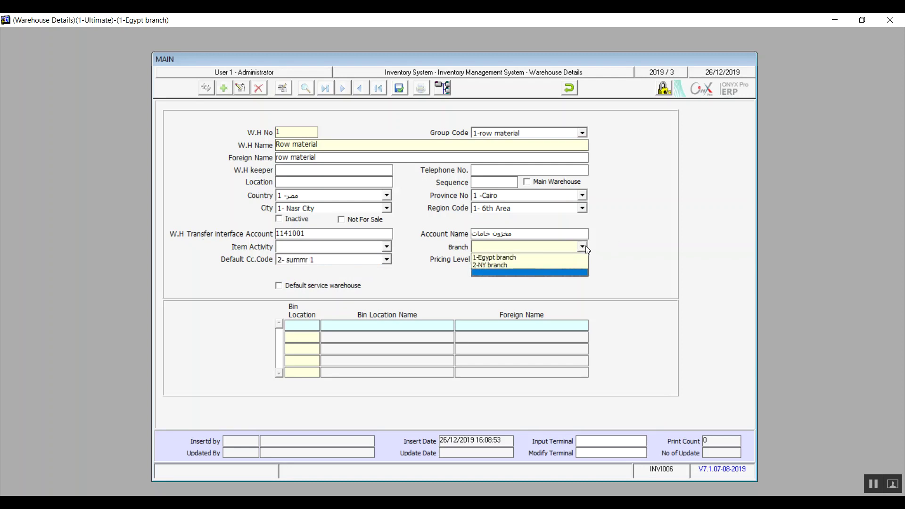
pyautogui.click(535, 258)
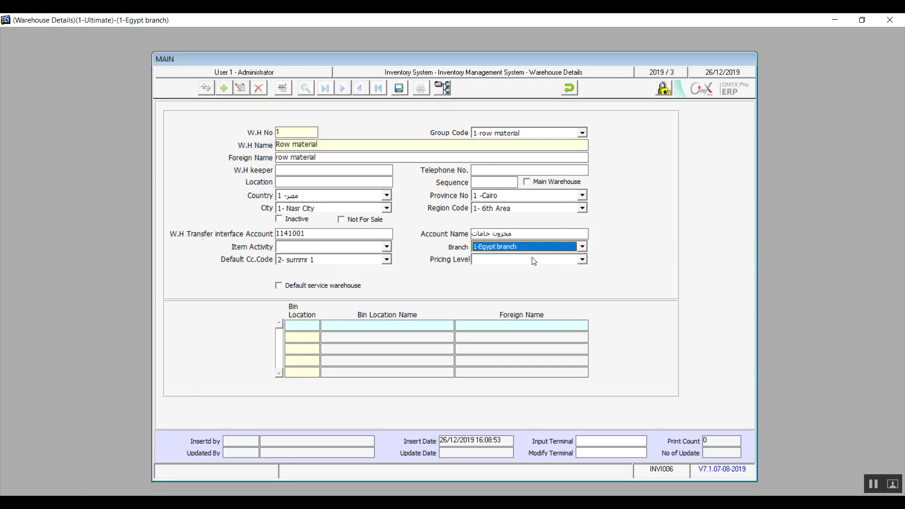
pyautogui.click(584, 245)
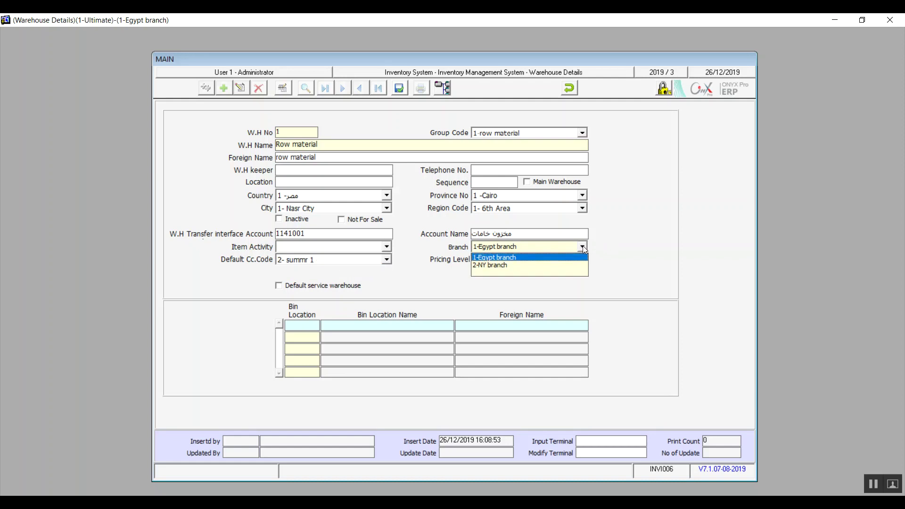
# Step: Choose 1-Egypt branch as the warehouse's branch and set its pricing level to 1-Secial pricing
pyautogui.click(539, 258)
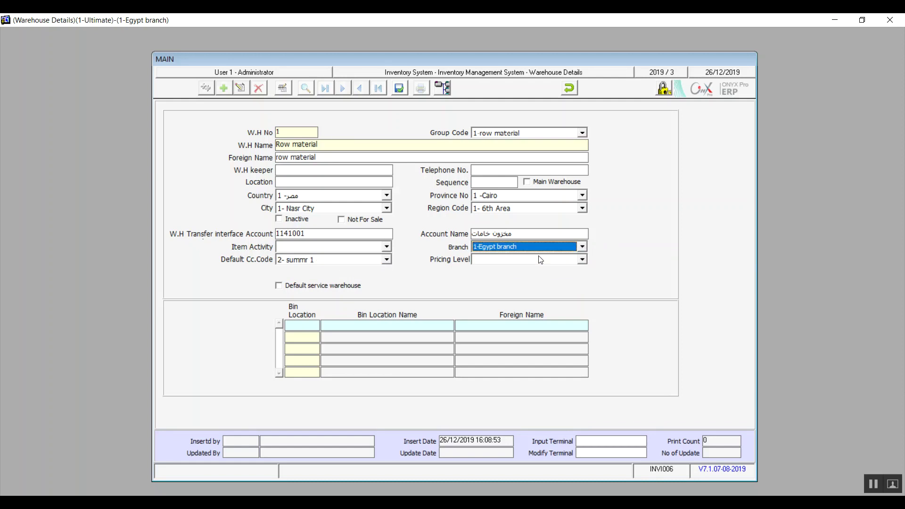
pyautogui.click(583, 260)
pyautogui.click(583, 260)
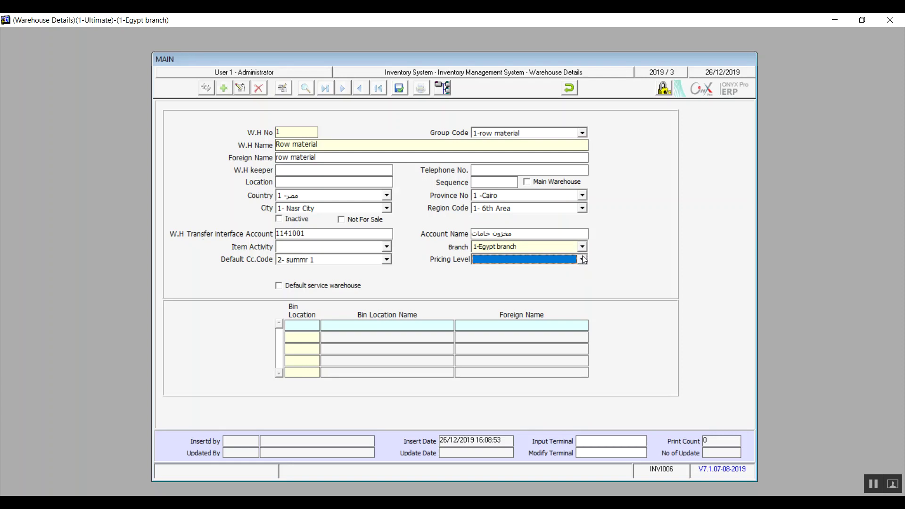
pyautogui.click(583, 260)
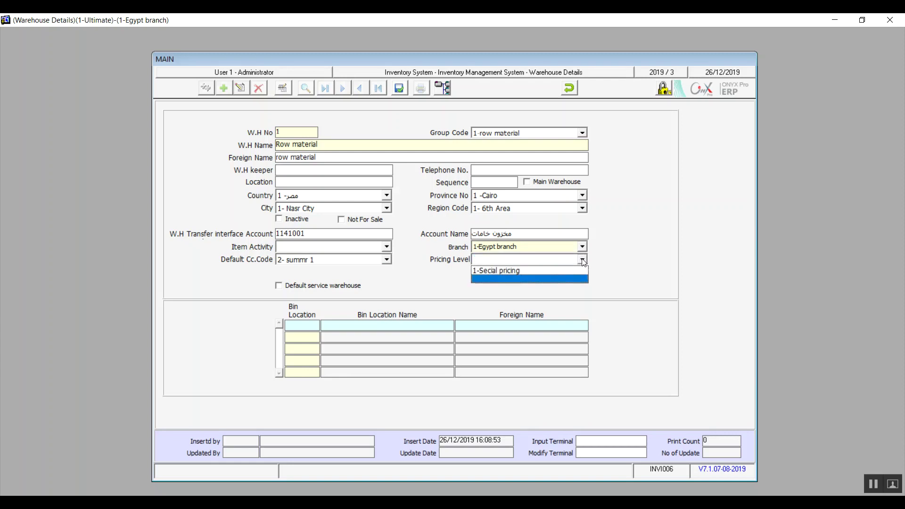
pyautogui.click(544, 272)
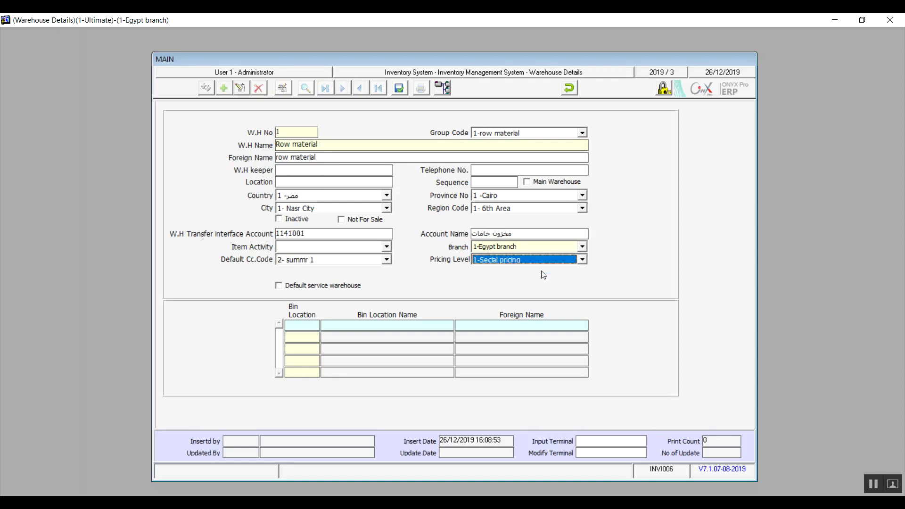
pyautogui.click(581, 263)
pyautogui.click(582, 263)
pyautogui.click(582, 263)
pyautogui.click(582, 263)
pyautogui.click(283, 288)
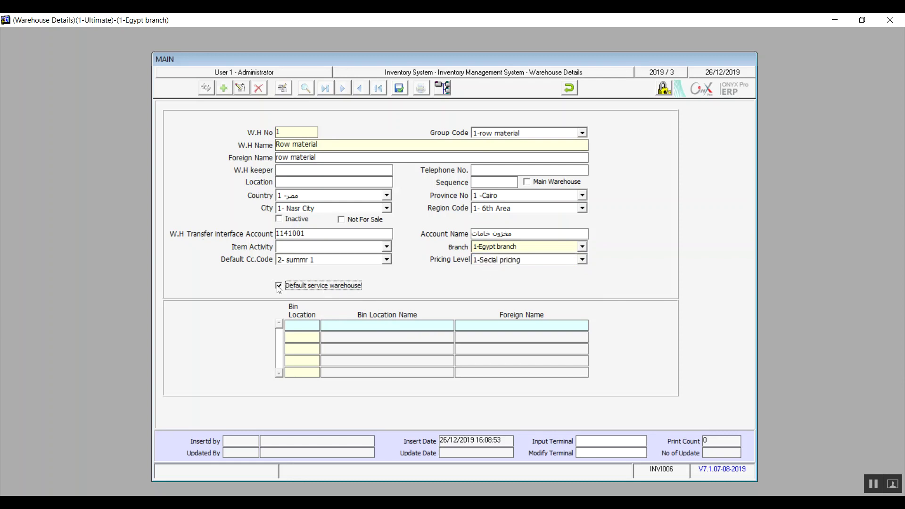
# Step: Add bin location 1 with name and foreign name "dress" to the warehouse, and save and close the warehouse record
pyautogui.click(304, 322)
pyautogui.write('1')
pyautogui.press('Tab')
pyautogui.write('dress')
pyautogui.click(485, 325)
pyautogui.write('dress')
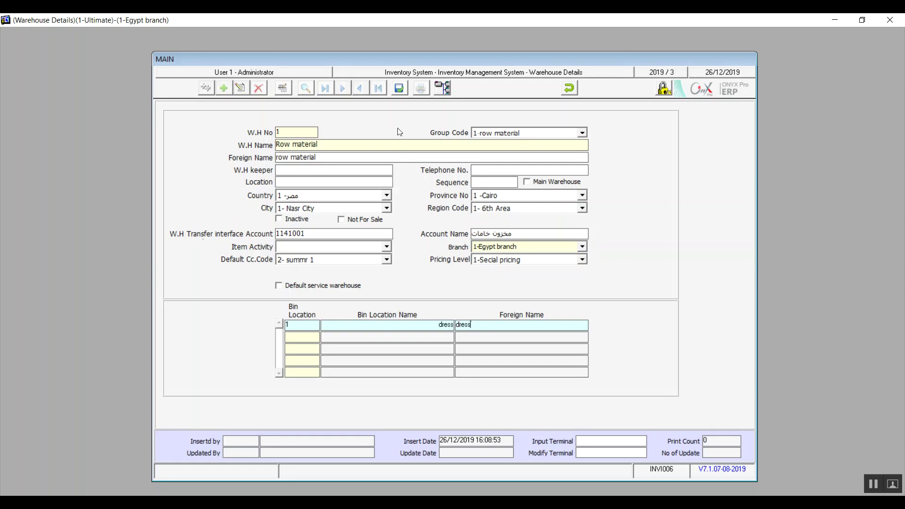
pyautogui.click(400, 89)
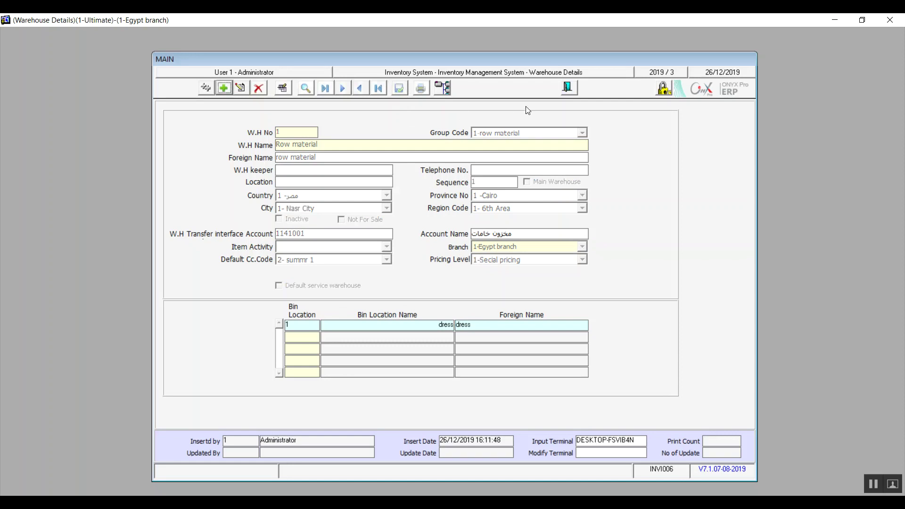
pyautogui.click(568, 89)
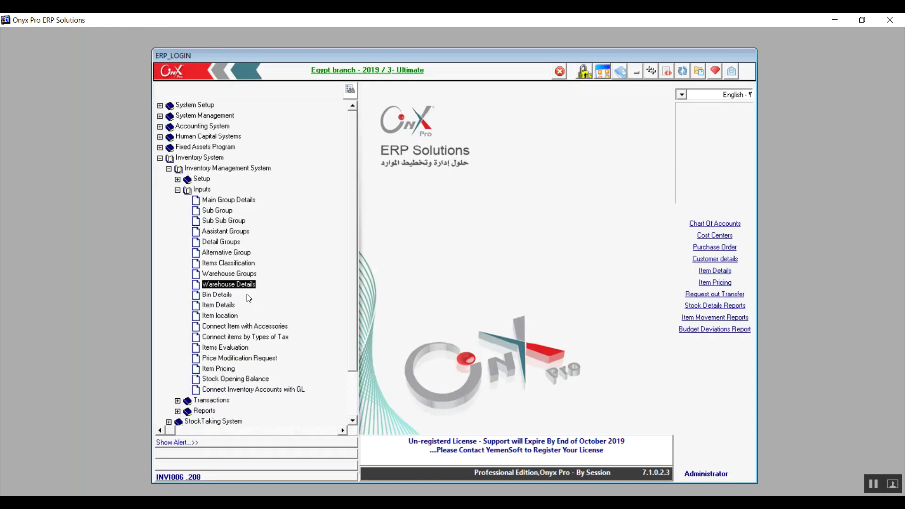
# Step: Create a Bin Details record for bin location 2 with both its name and foreign name set to "jeans"
pyautogui.doubleClick(224, 298)
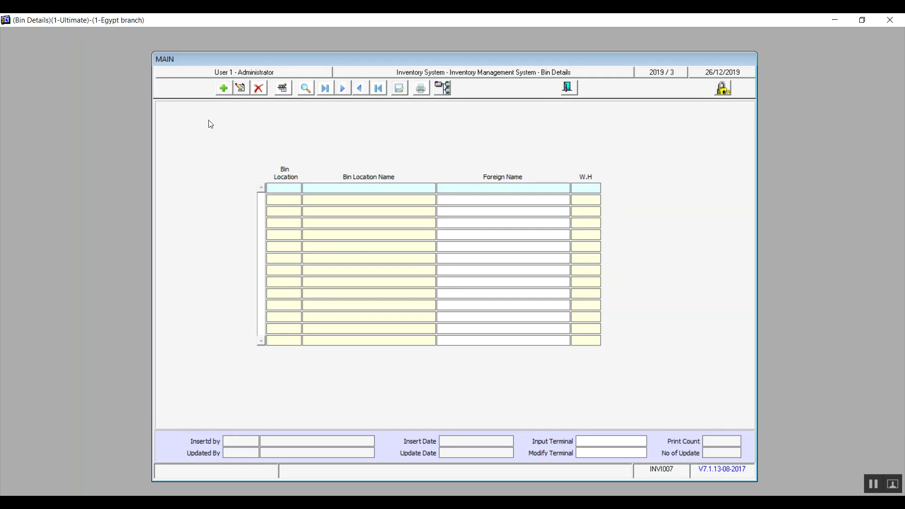
pyautogui.click(225, 89)
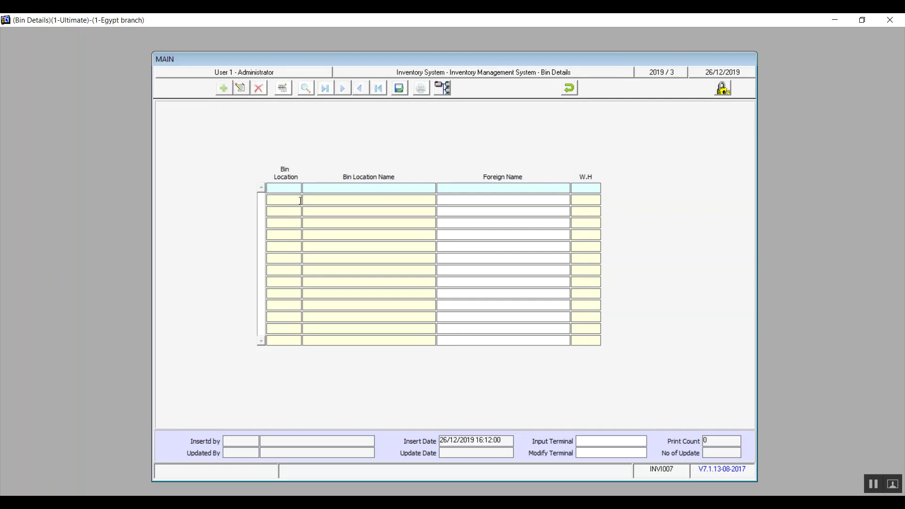
pyautogui.write('2')
pyautogui.click(304, 188)
pyautogui.write('jeans')
pyautogui.moveTo(317, 188); pyautogui.dragTo(303, 188)
pyautogui.hotkey('ctrl', 'c')
pyautogui.press('Tab')
pyautogui.hotkey('ctrl', 'v')
# Step: Assign the jeans bin to warehouse 1 (row material), save it, and leave Bin Details, collapsing the Inventory System branch
pyautogui.write('1')
pyautogui.press('Return')
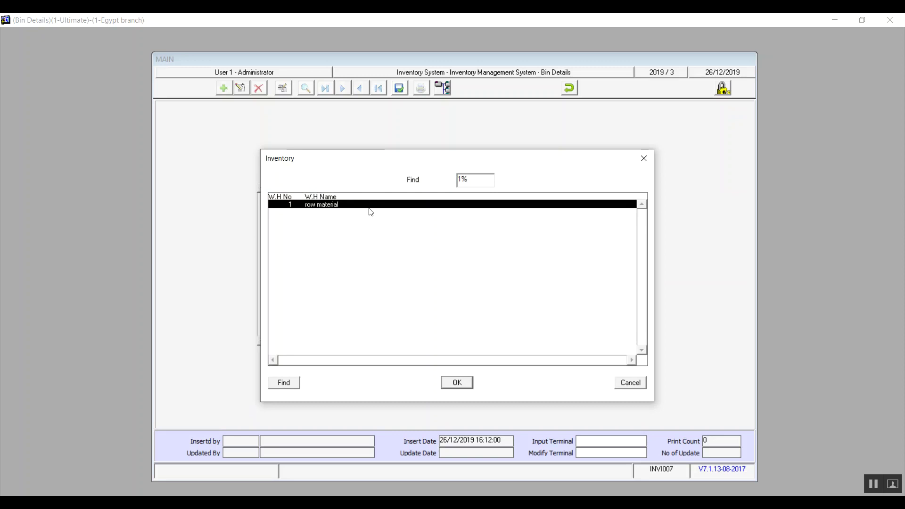
pyautogui.doubleClick(369, 206)
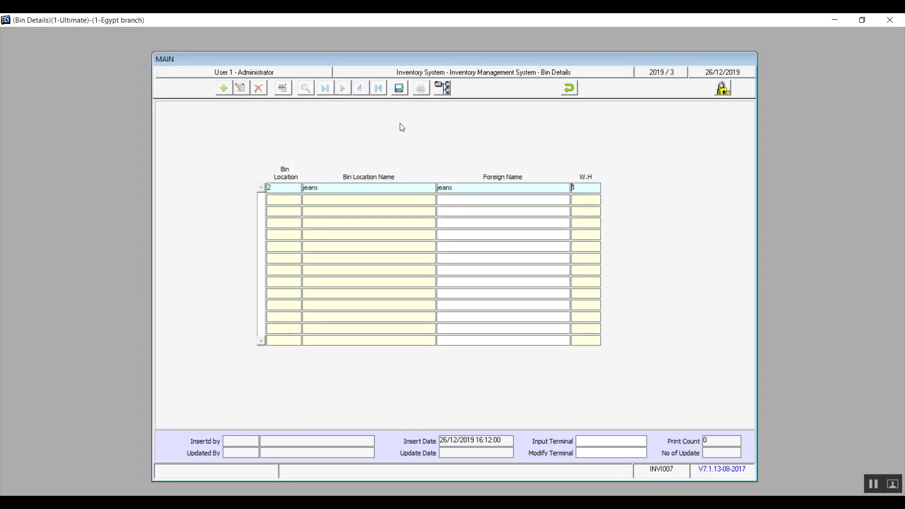
pyautogui.click(399, 89)
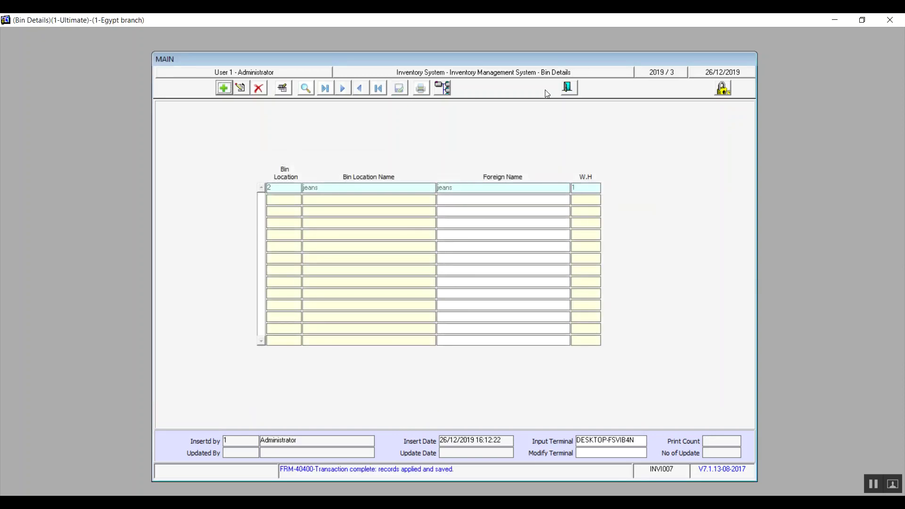
pyautogui.click(568, 88)
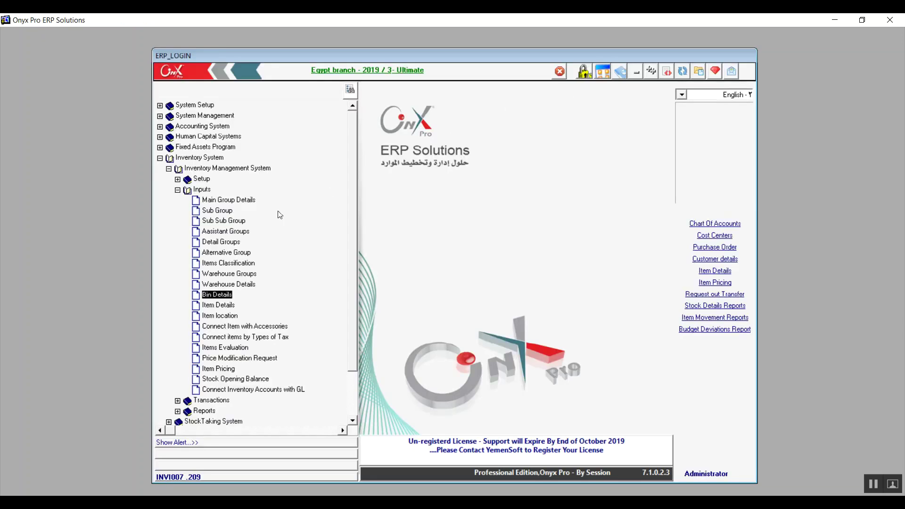
pyautogui.click(160, 158)
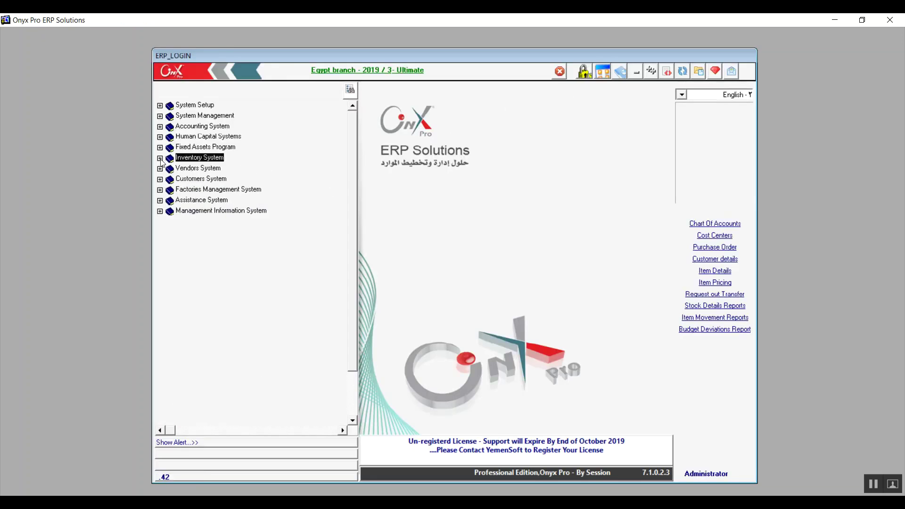